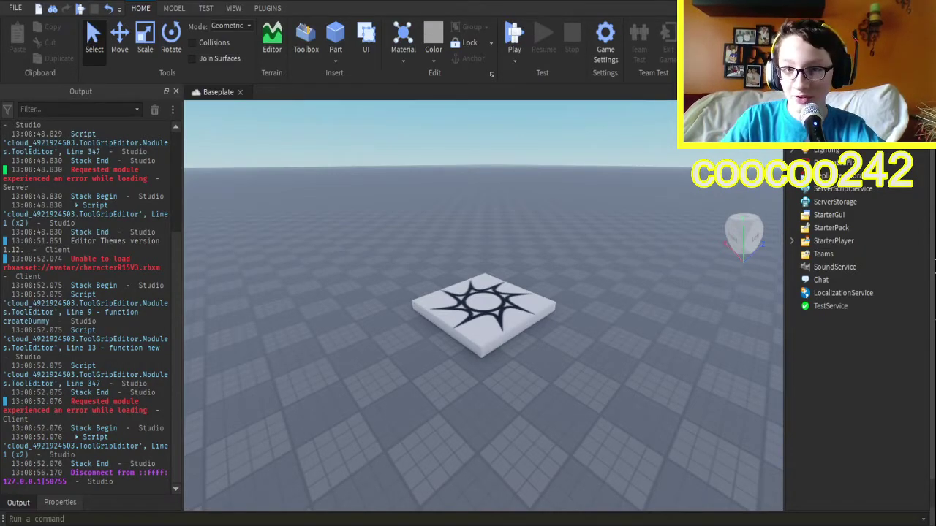
Add a ScreenGui under StarterGui and name it DamageButton.
right_drag(739, 448, 775, 460)
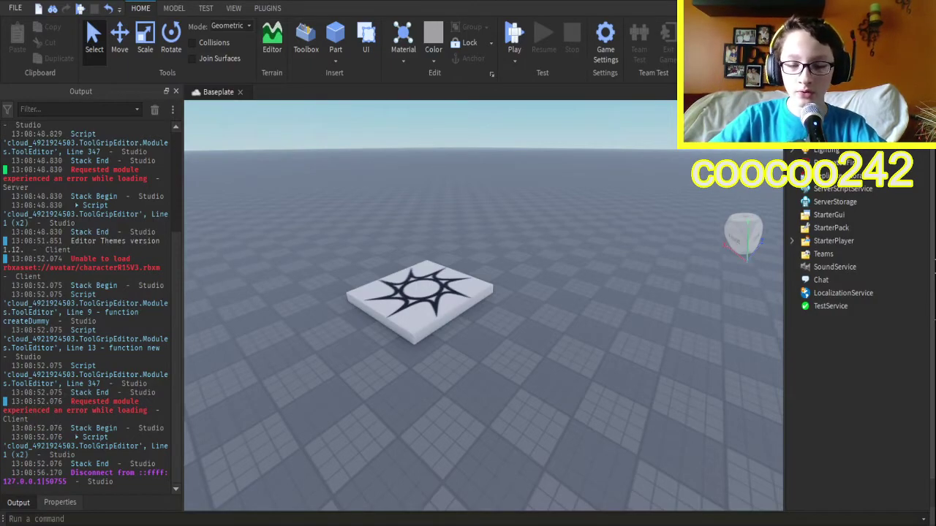
key(a)
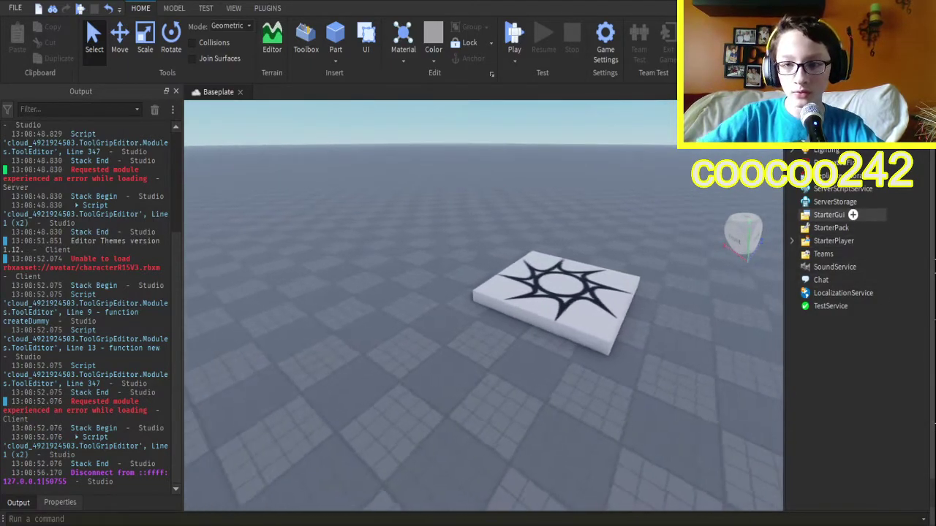
click(830, 215)
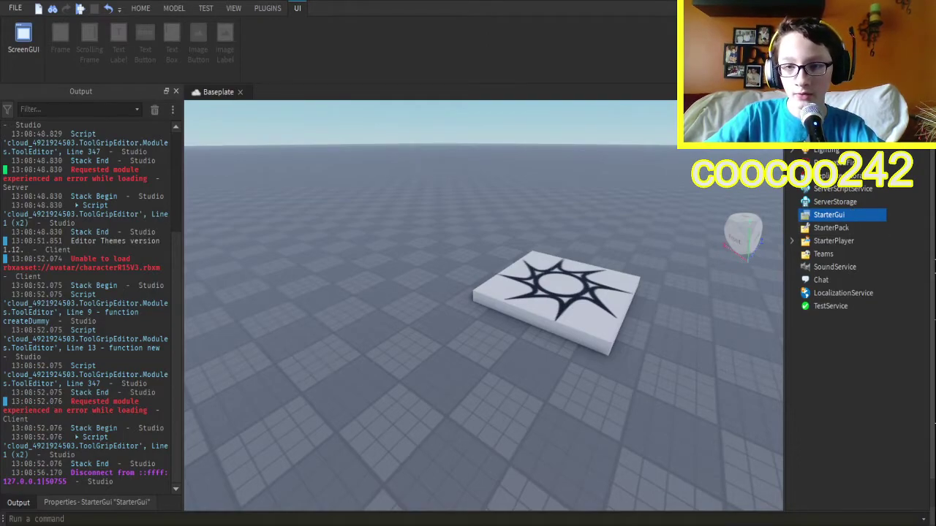
click(24, 37)
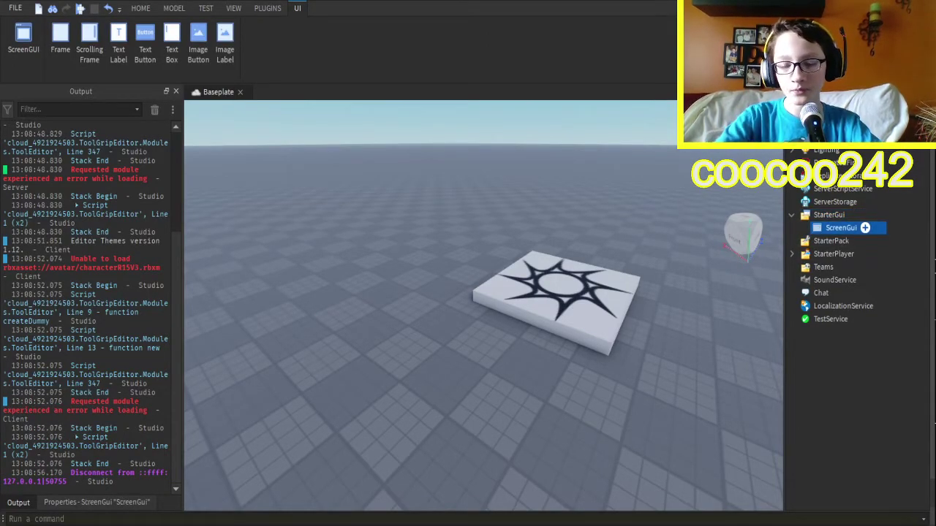
key(F2)
text(Da)
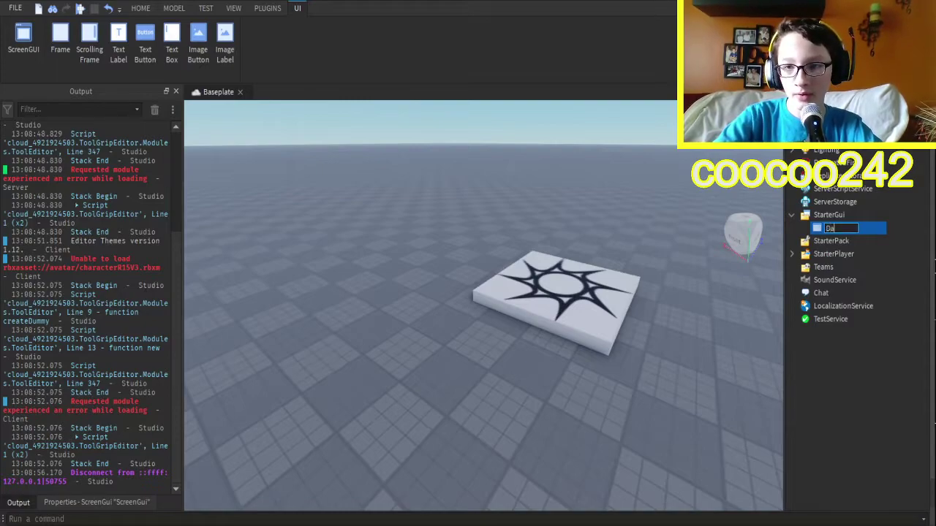
text(mageButton)
key(Return)
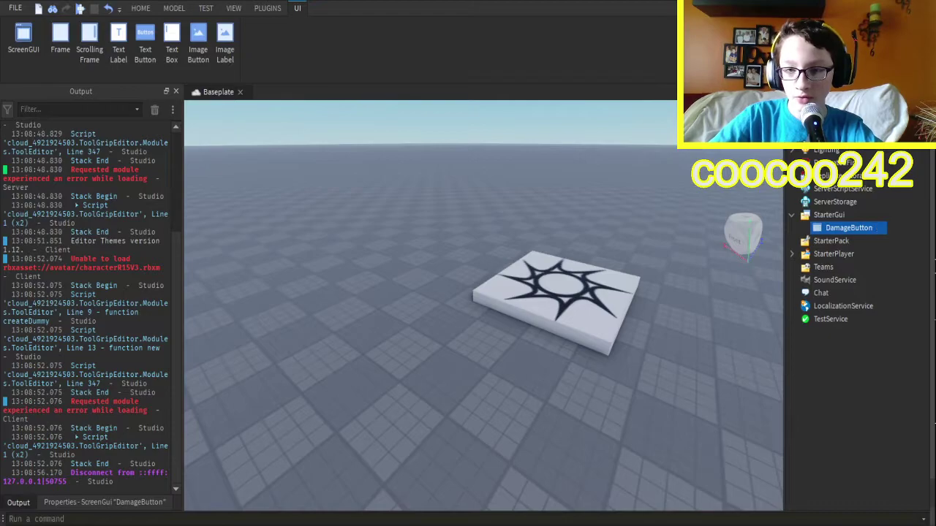
Add a text button to DamageButton and move it to the screen's left side.
click(145, 37)
mouse_move(306, 143)
mouse_down()
mouse_move(339, 379)
mouse_move(319, 378)
mouse_up()
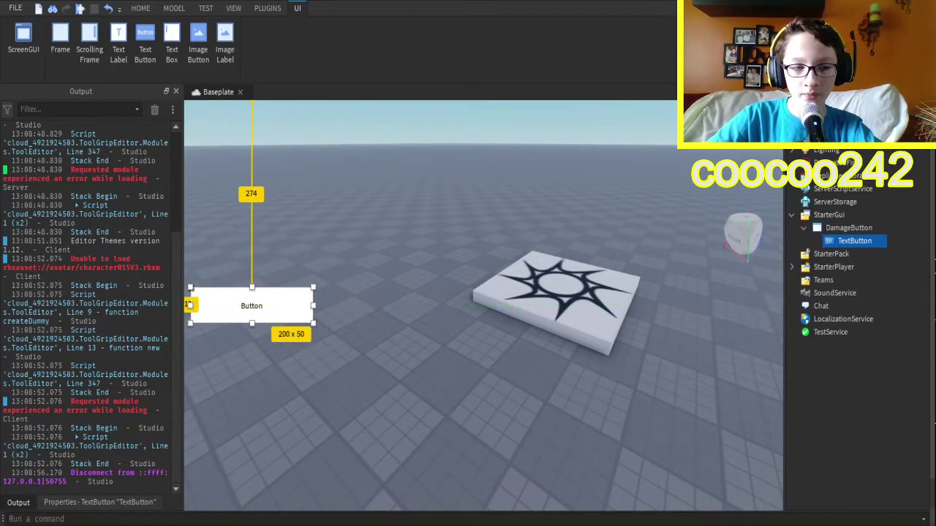
click(128, 502)
scroll(125, 438, down, 5)
Set the button's Text to DAMAGE, enable TextScaled, and use the SourceSansBold font.
scroll(125, 439, down, 5)
click(103, 227)
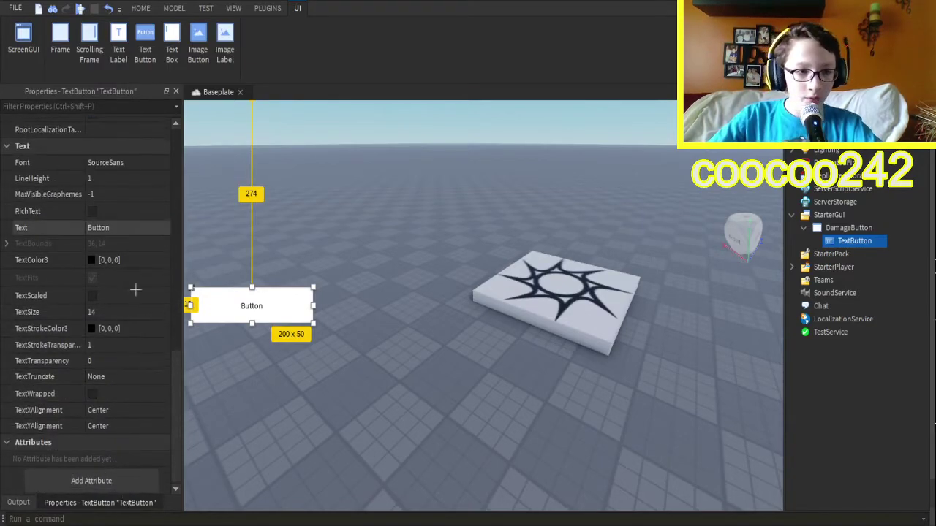
text(DA)
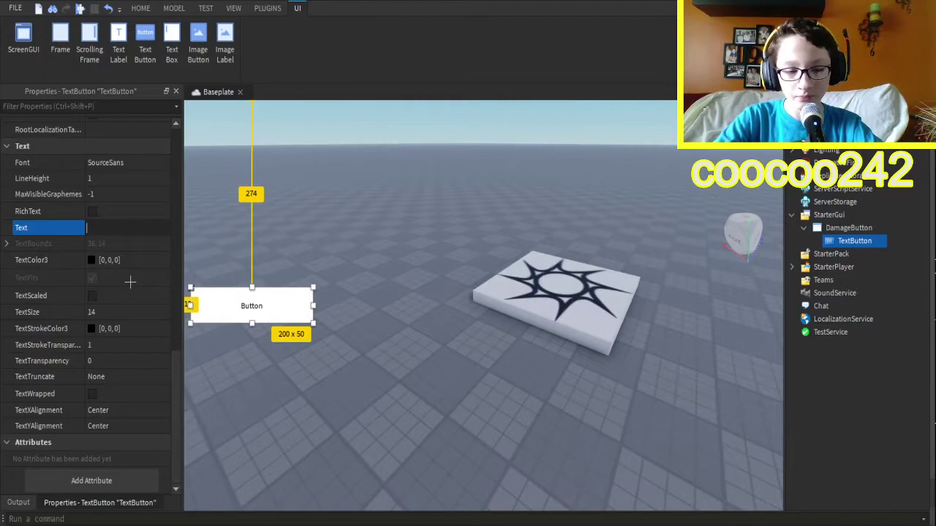
text(DAMAGE)
key(Return)
click(92, 295)
scroll(96, 329, up, 5)
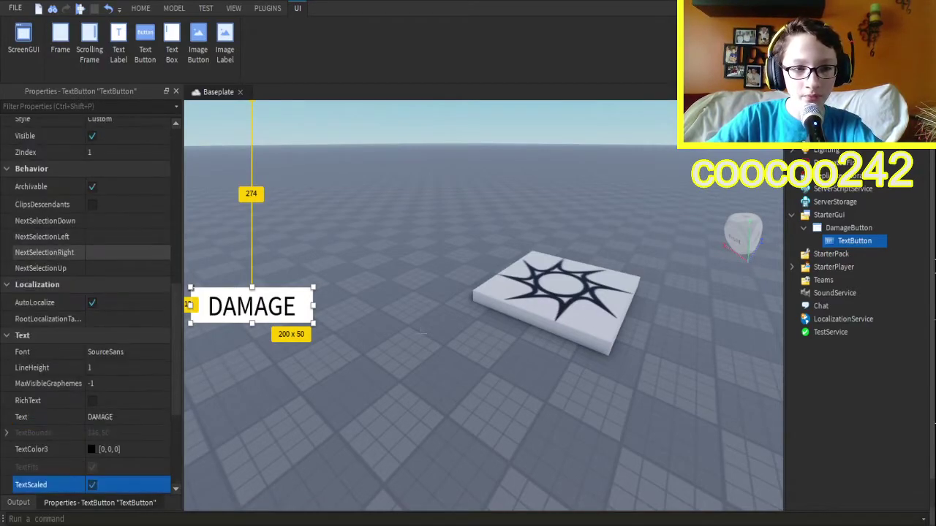
click(44, 351)
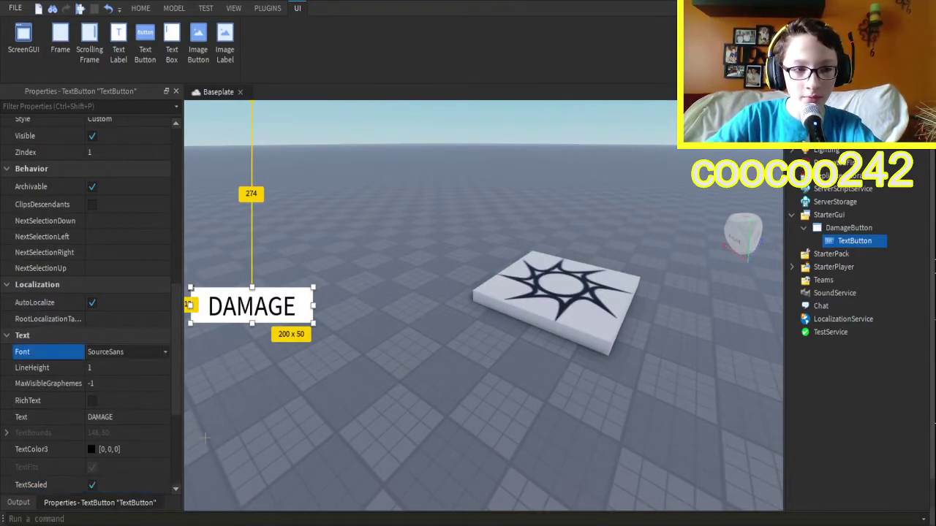
key(Down)
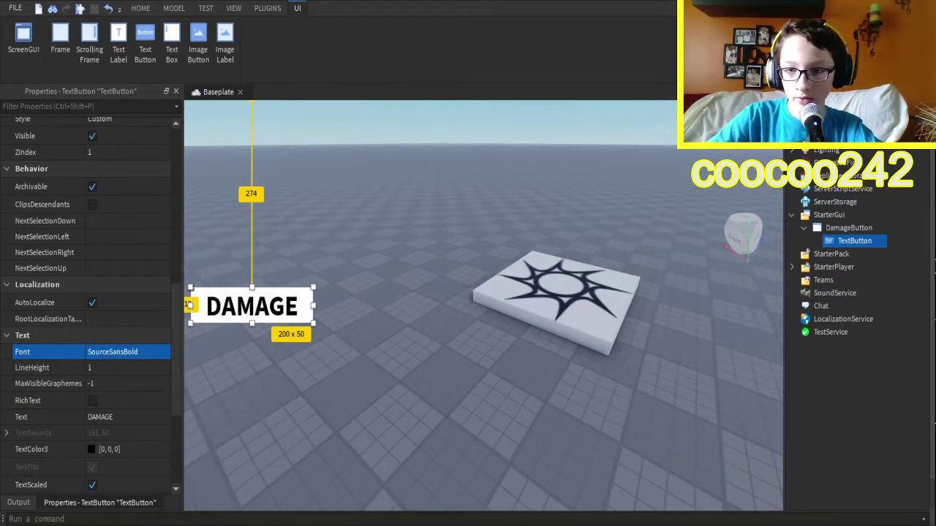
Insert a UICorner for rounded corners and rename the button to Damage.
key(ctrl+shift+v)
key(F2)
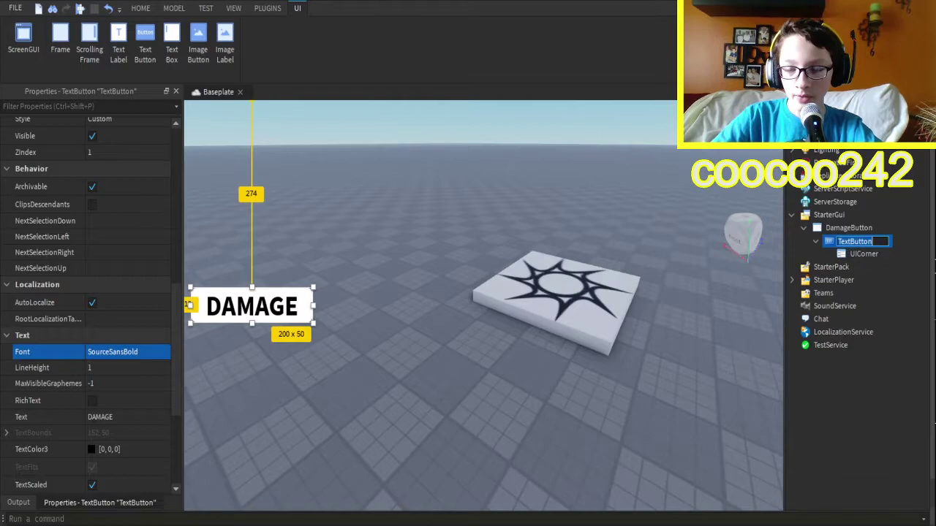
text(Damage)
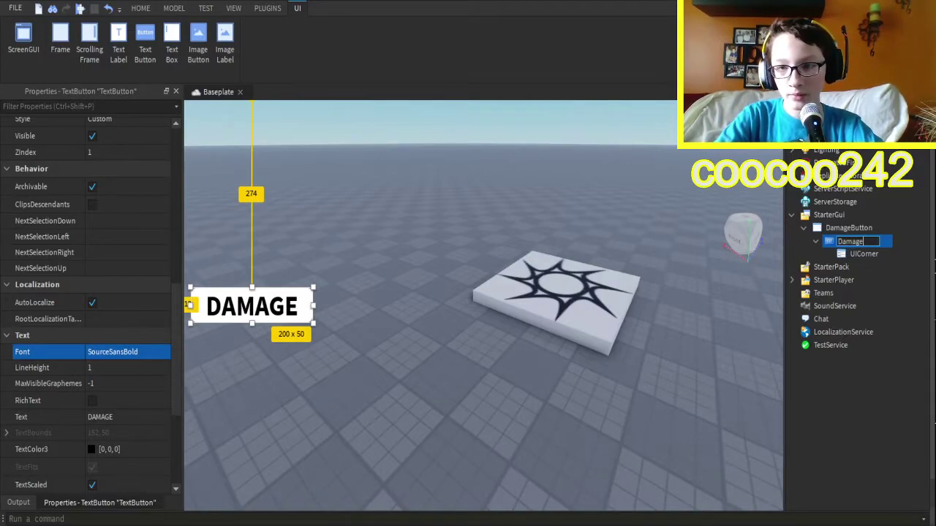
key(Return)
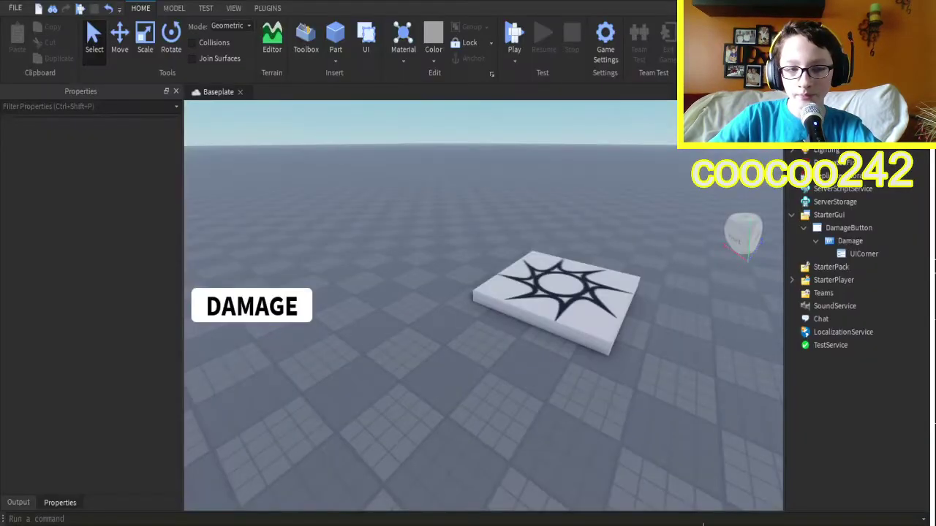
key(d)
click(850, 241)
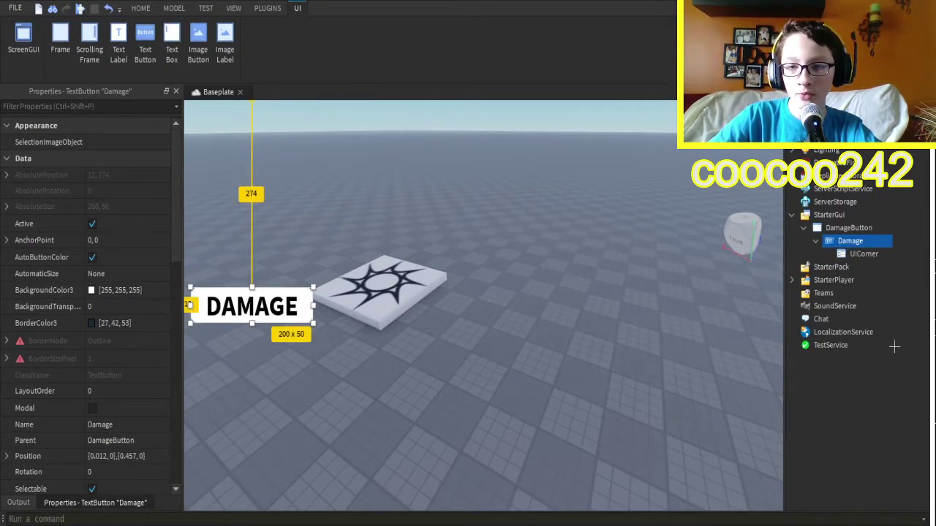
Write the LocalScript's LocalPlayer line and a Parent.MouseButton1Click:Connect(function() handler.
key(ctrl+a)
key(BackSpace)
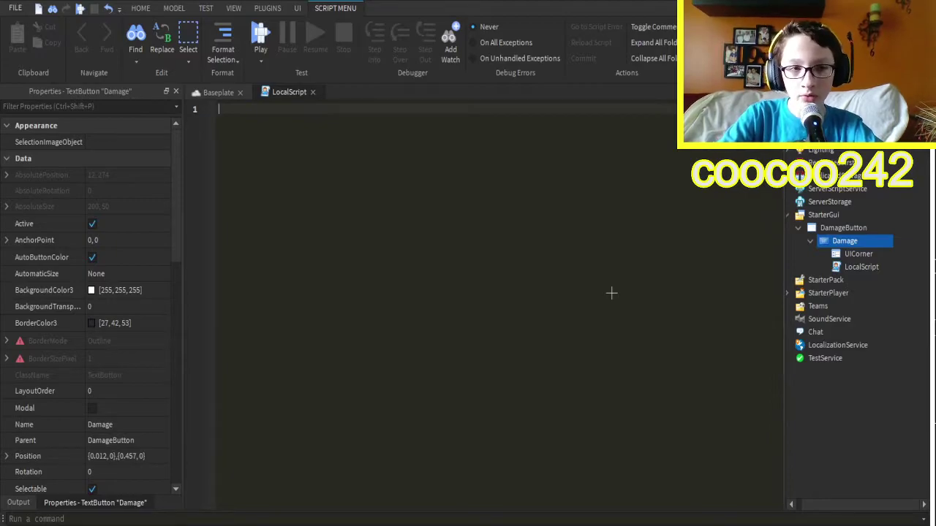
text(local player)
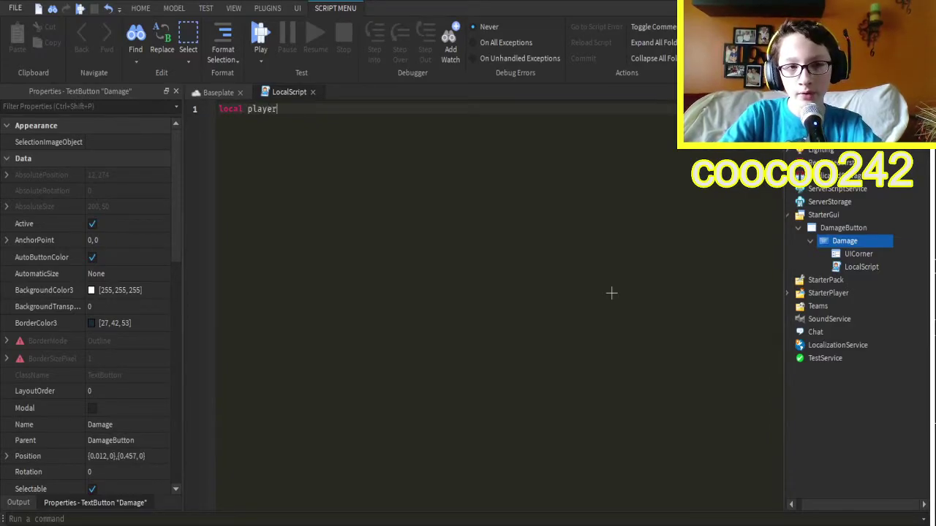
text( = game.Players.Local)
key(Tab)
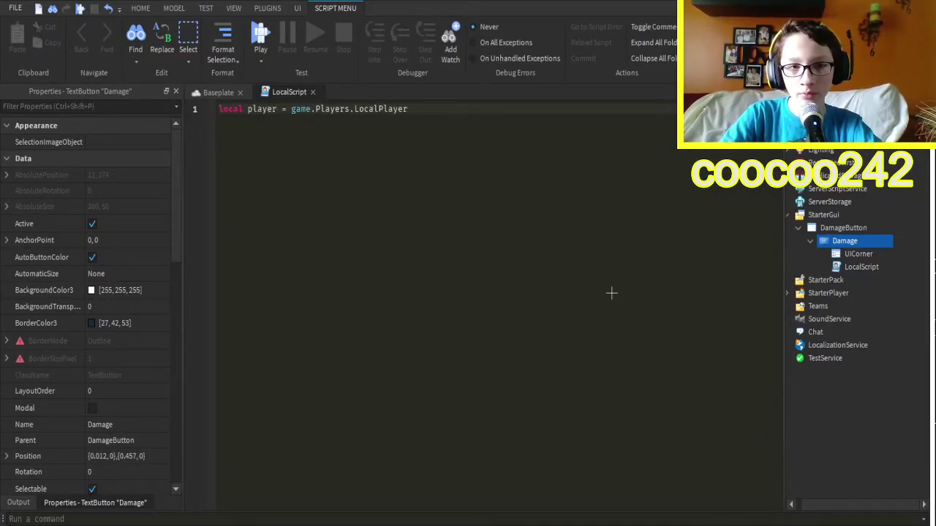
key(Return)
key(Return)
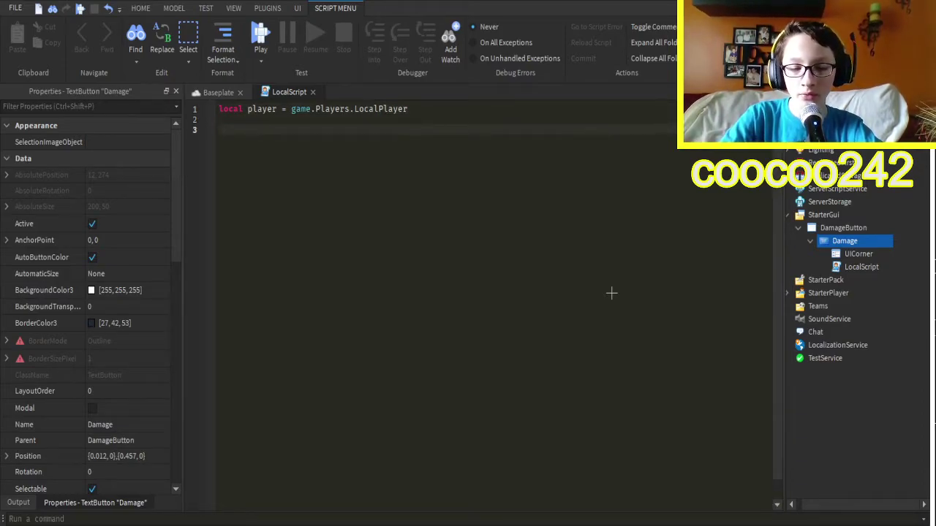
text(script.Parent.)
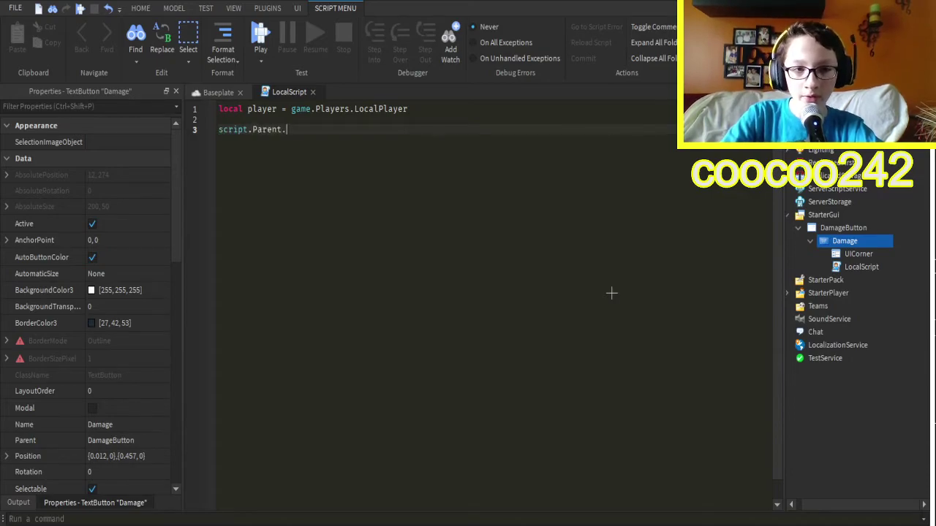
text(Mou)
key(Tab)
text(:co)
key(Tab)
text((fun)
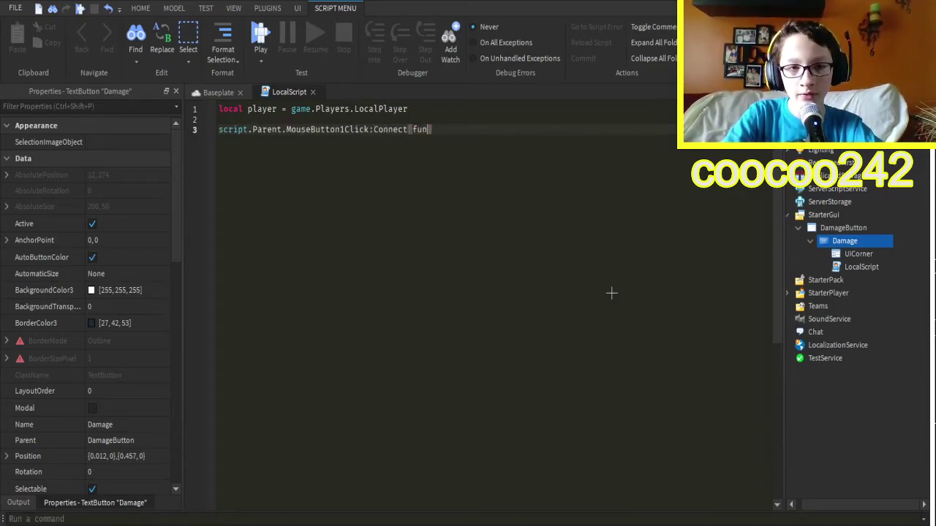
text(ction())
key(Return)
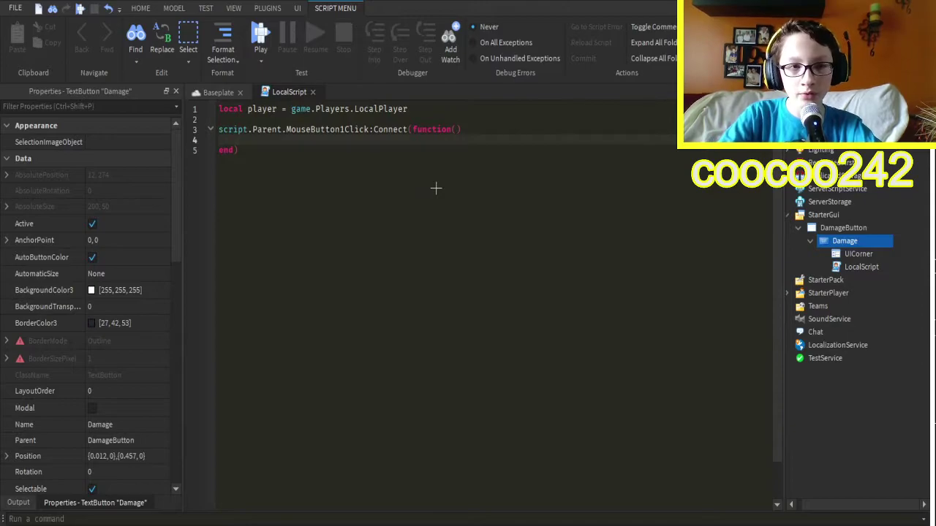
Complete line 4 as Humanoid.Health = Humanoid.Health - 15 and close the script.
text(player.Character)
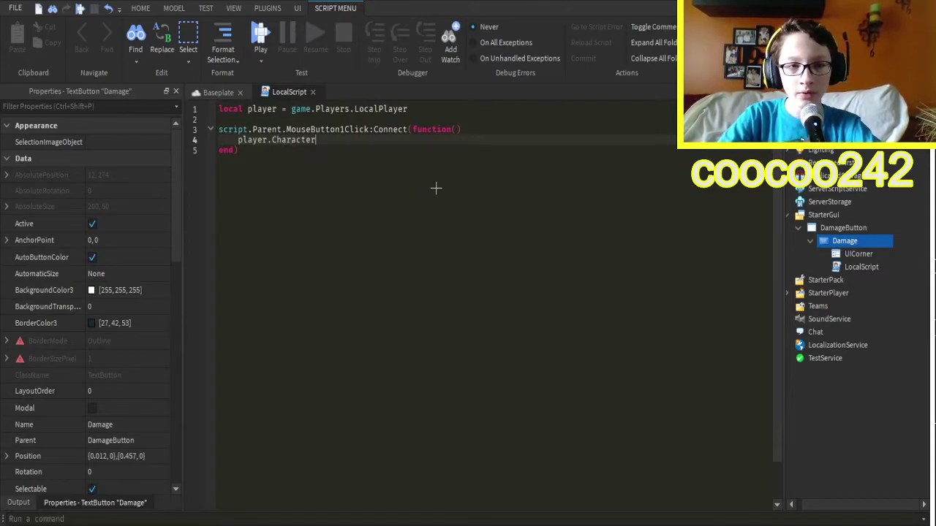
text(.Humanoid.H)
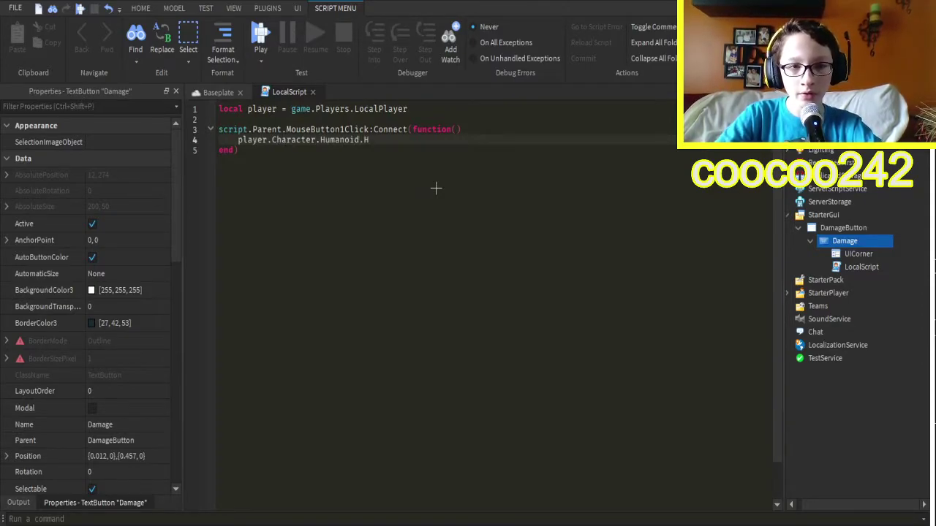
text(ealth)
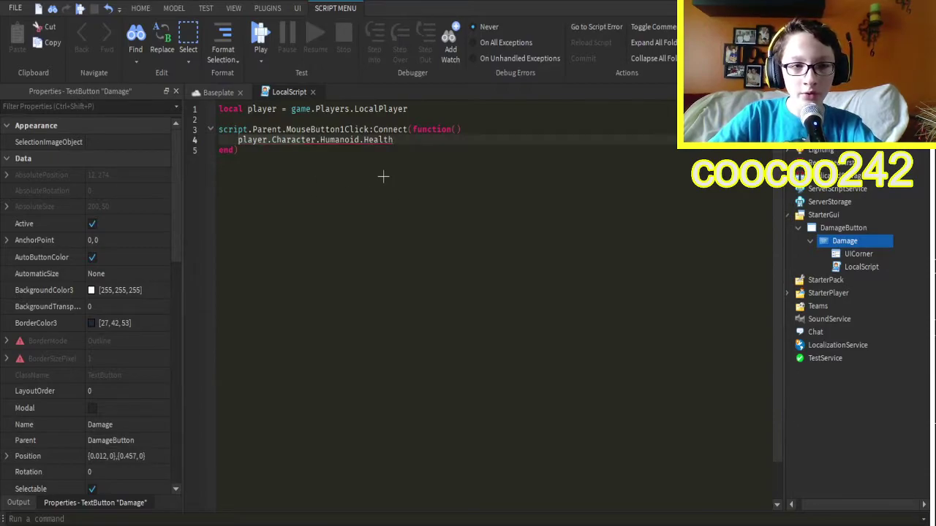
click(396, 189)
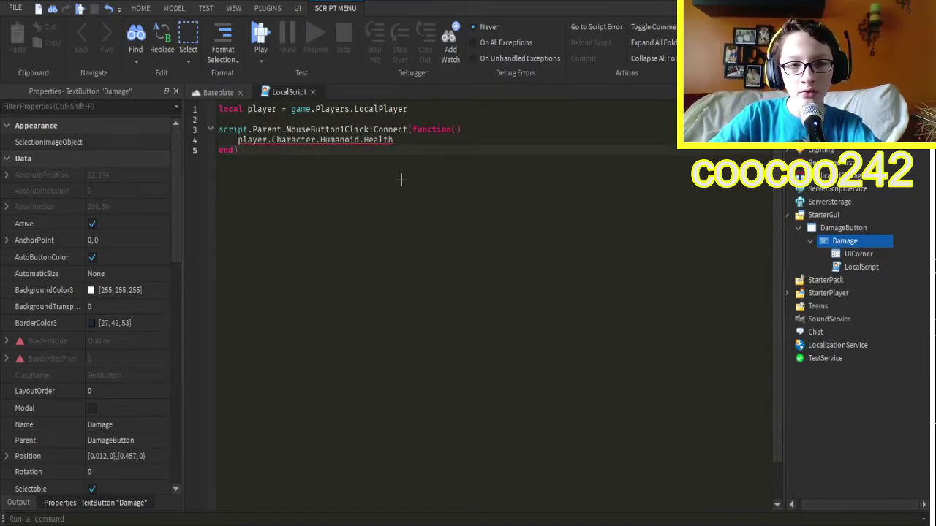
key(Up)
key(Left)
key(Left)
key(Left)
click(449, 215)
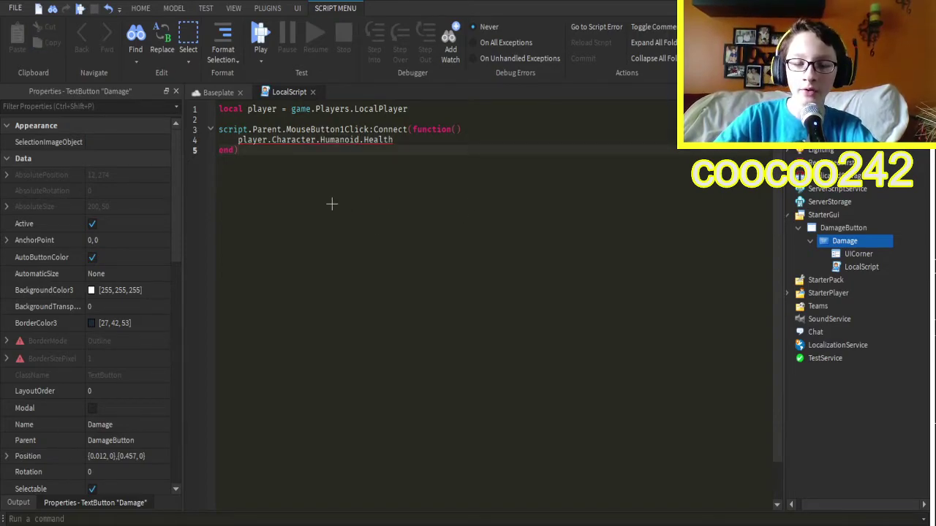
key(Up)
key(Left)
key(Left)
key(Left)
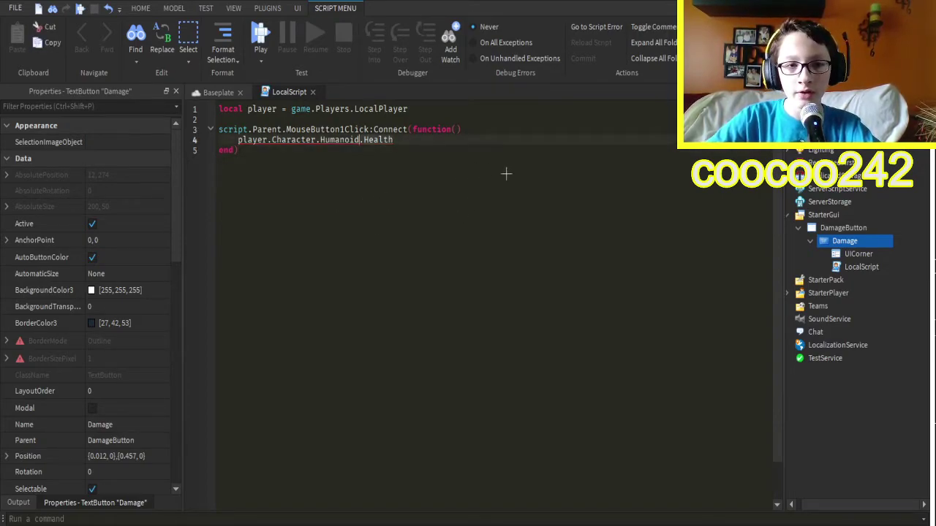
key(End)
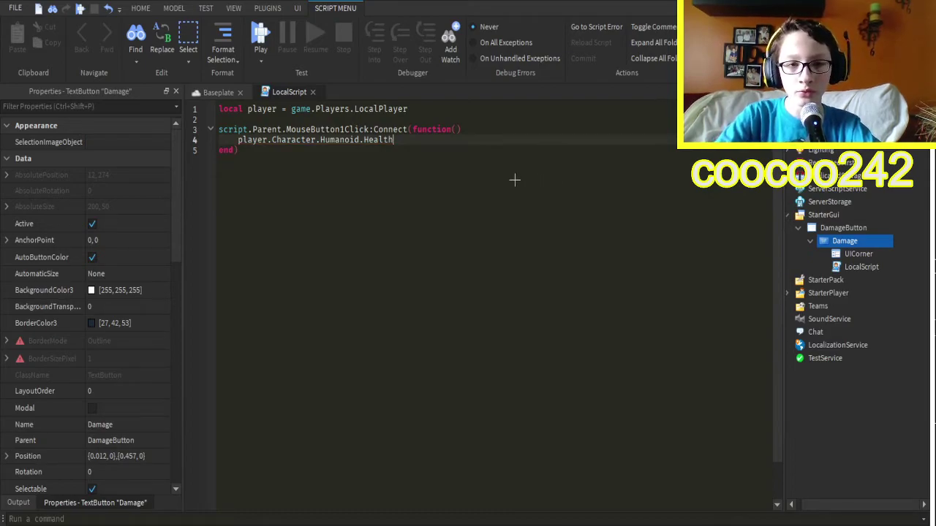
text(= player.)
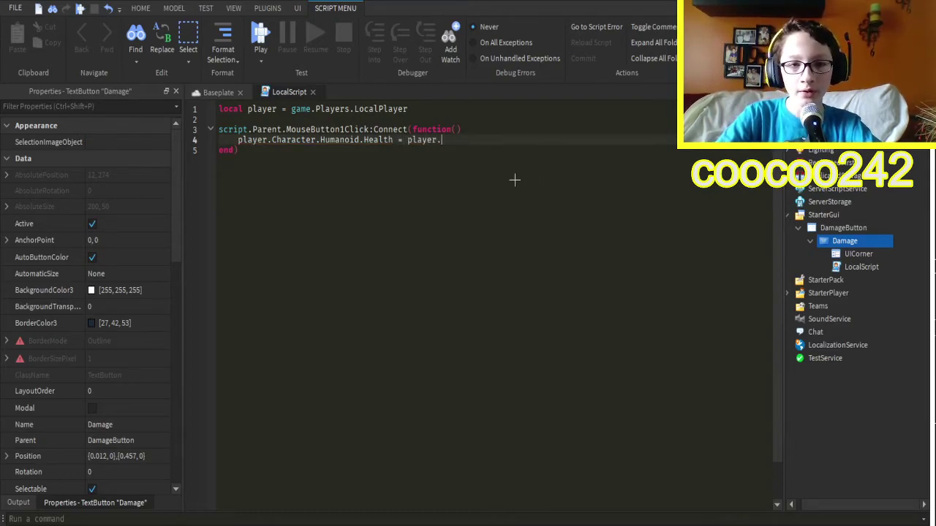
text(Character.Huma)
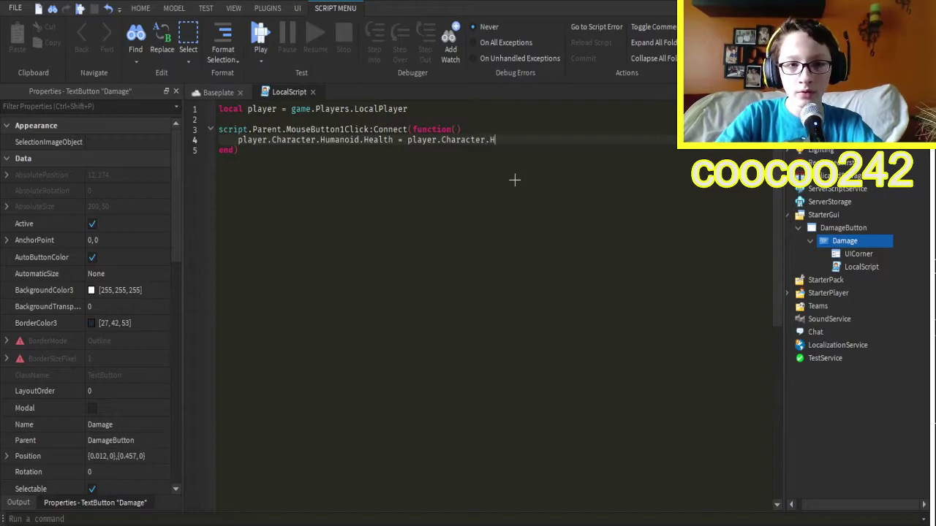
text(noid.Heal)
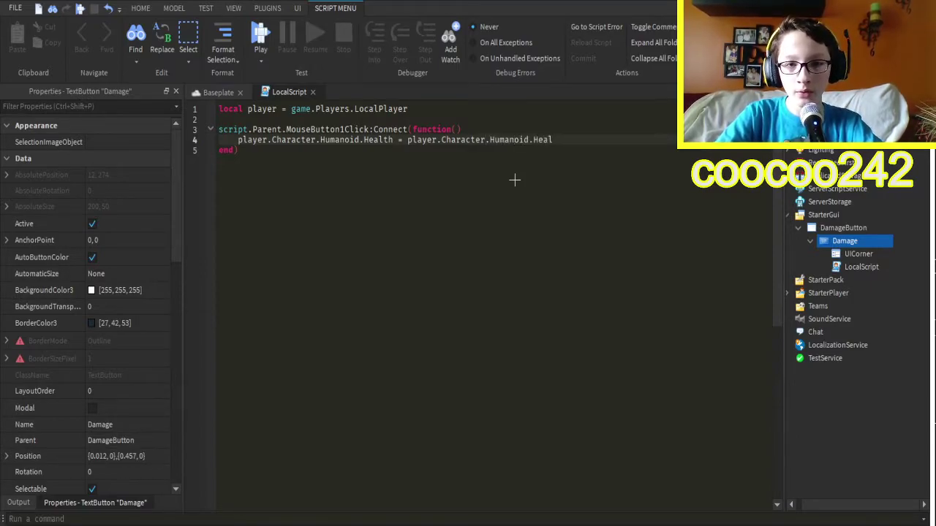
text(th - 15)
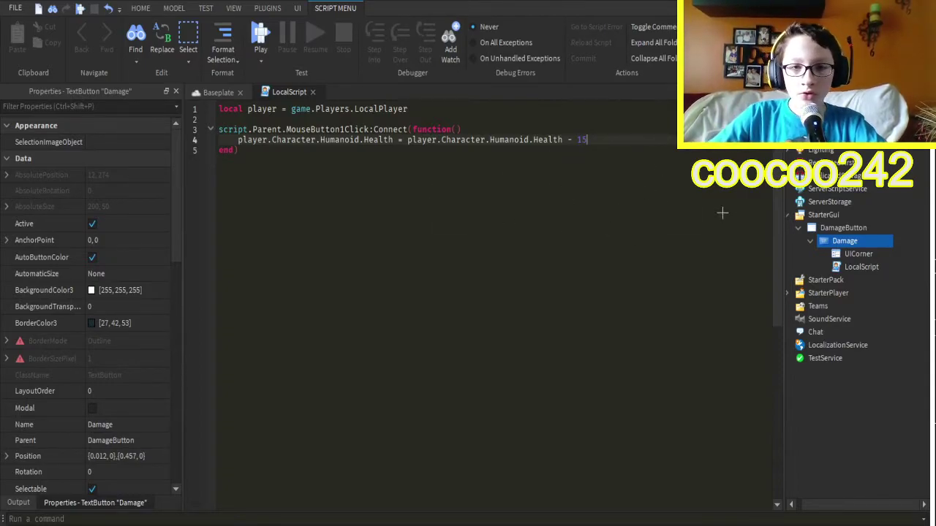
drag(727, 173, 512, 181)
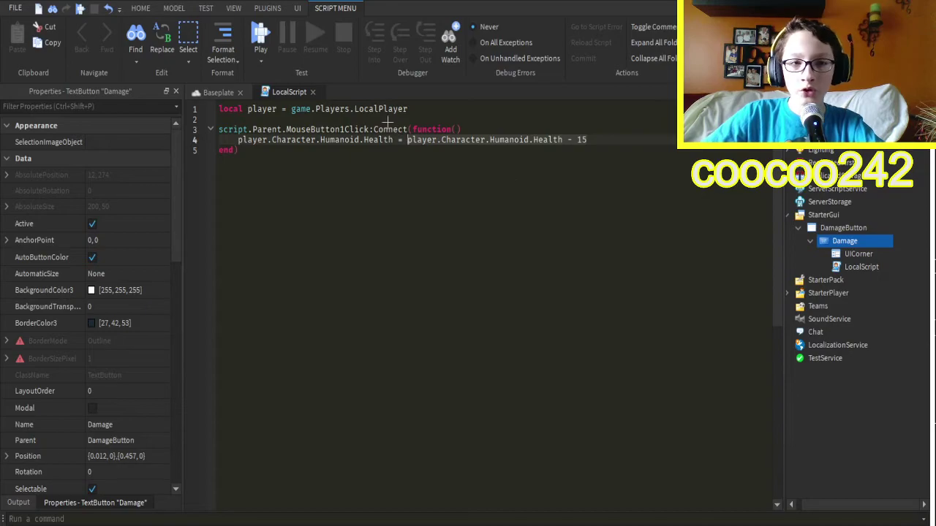
click(313, 92)
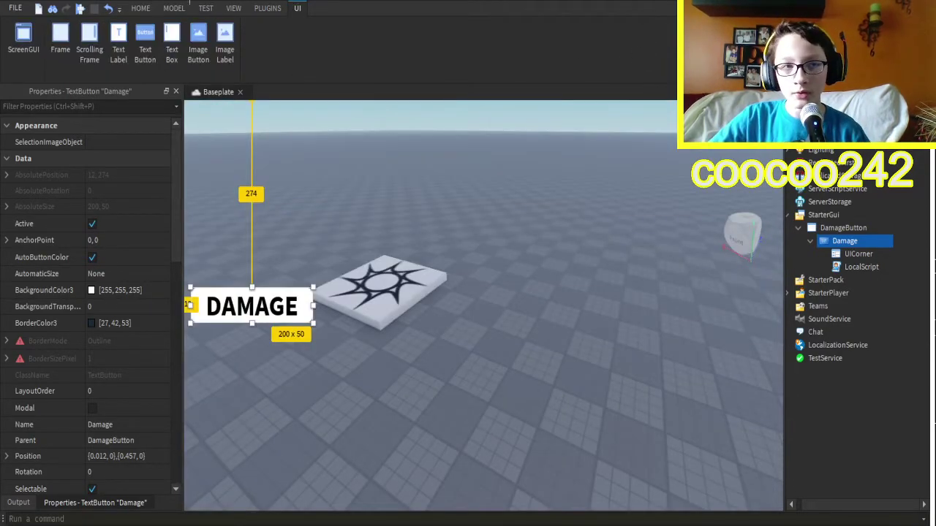
Playtest and press DAMAGE three times until the character dies, then stop.
click(141, 8)
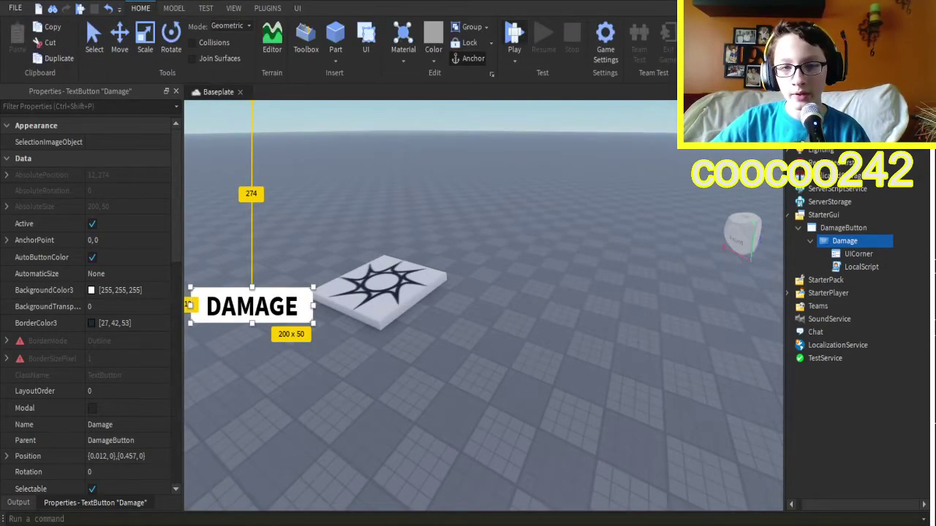
key(F5)
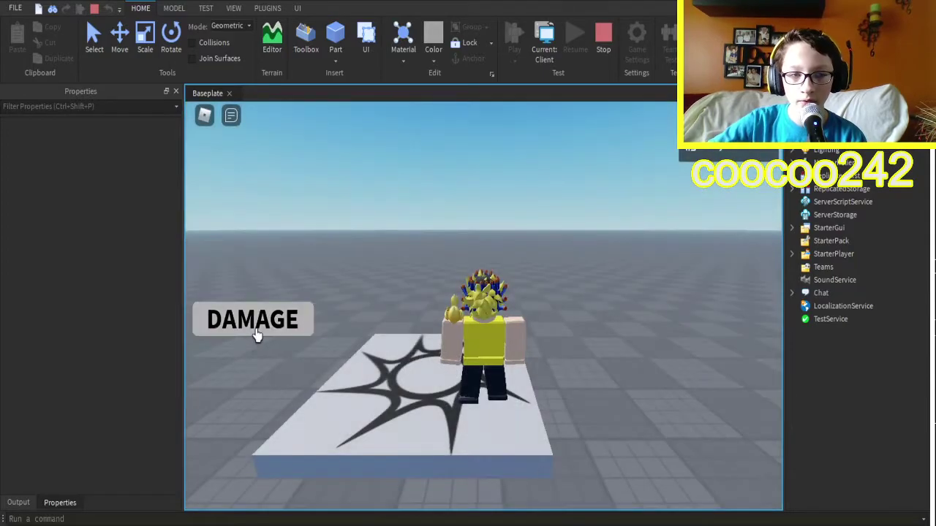
click(257, 331)
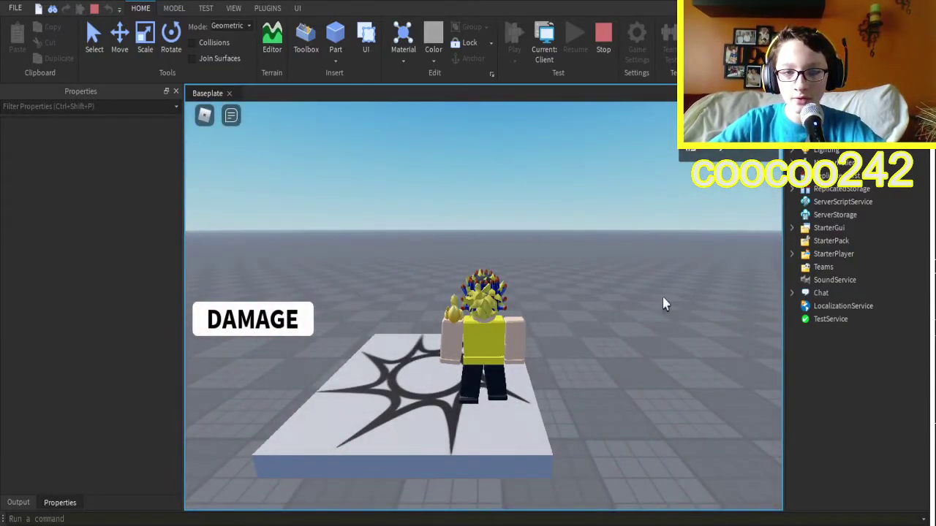
key(s)
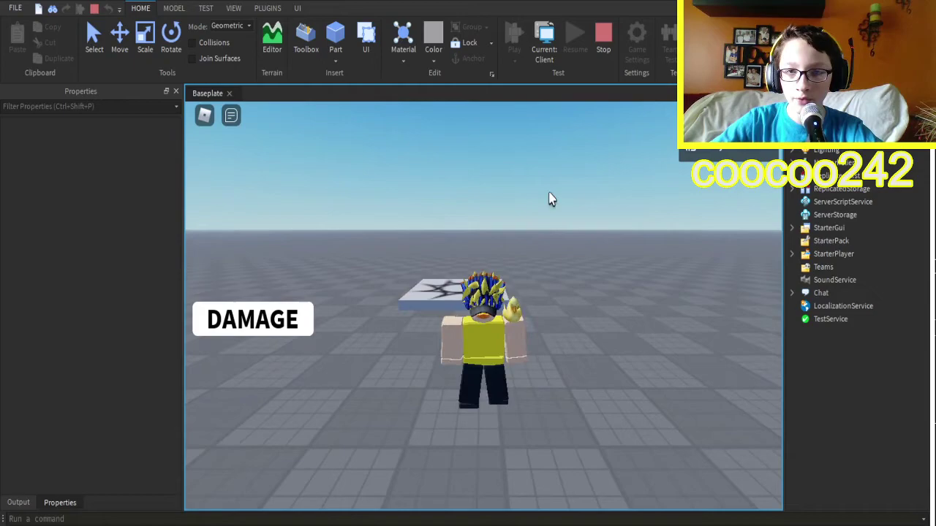
click(283, 331)
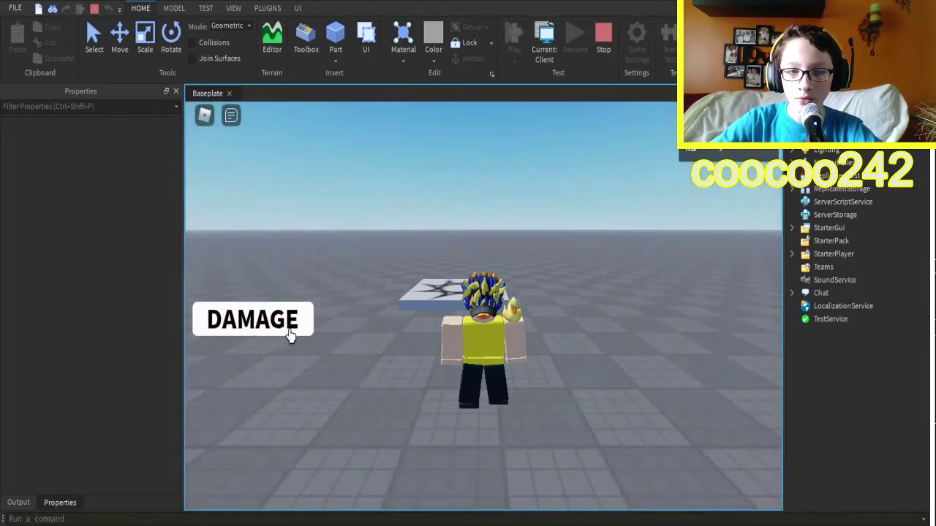
click(271, 329)
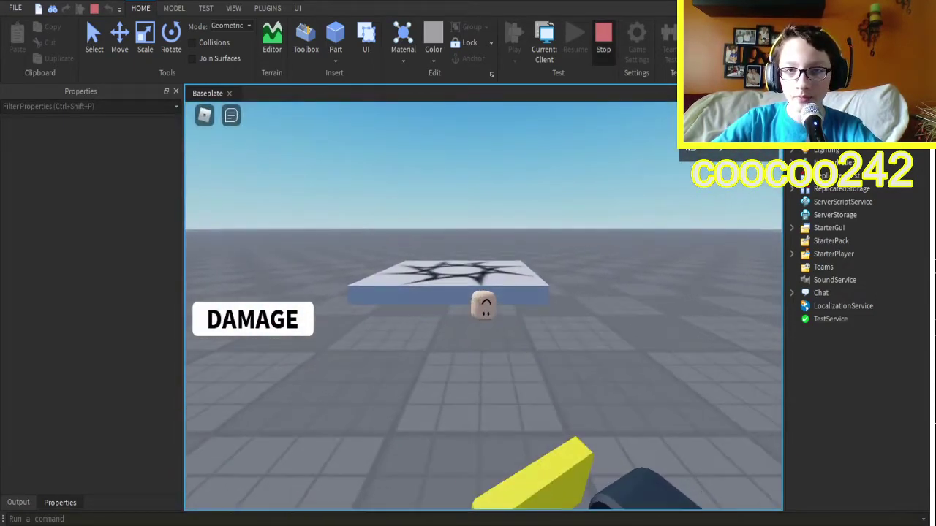
key(shift+F5)
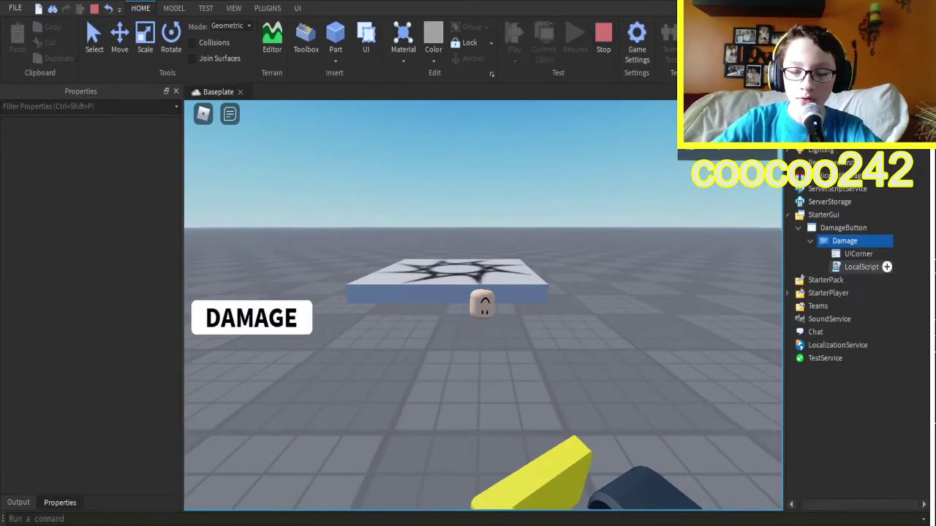
Edit the LocalScript so line 4 sets Health straight to 0.
double_click(862, 267)
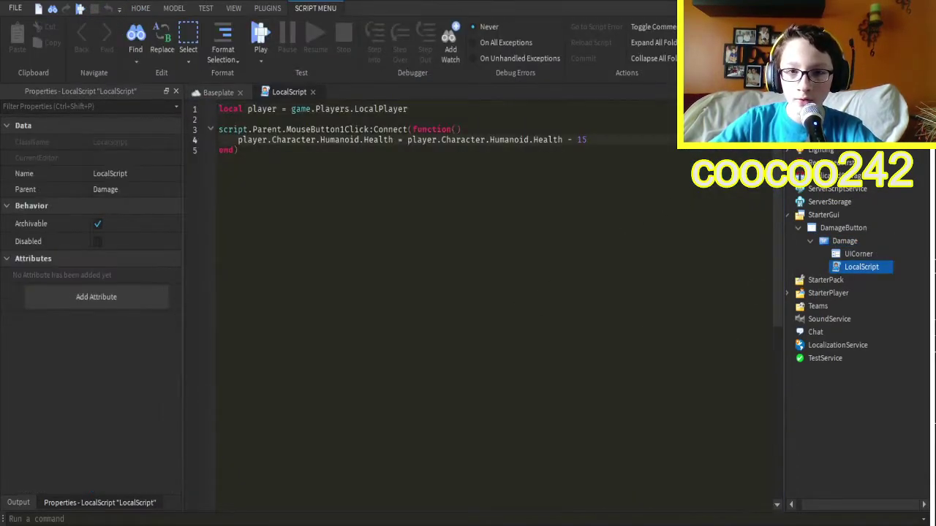
key(shift+End)
text(0)
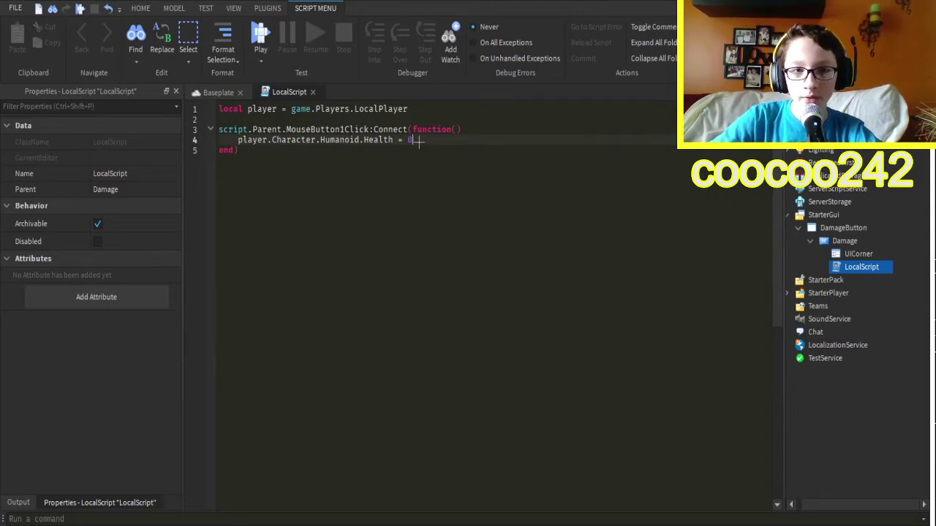
key(ctrl+w)
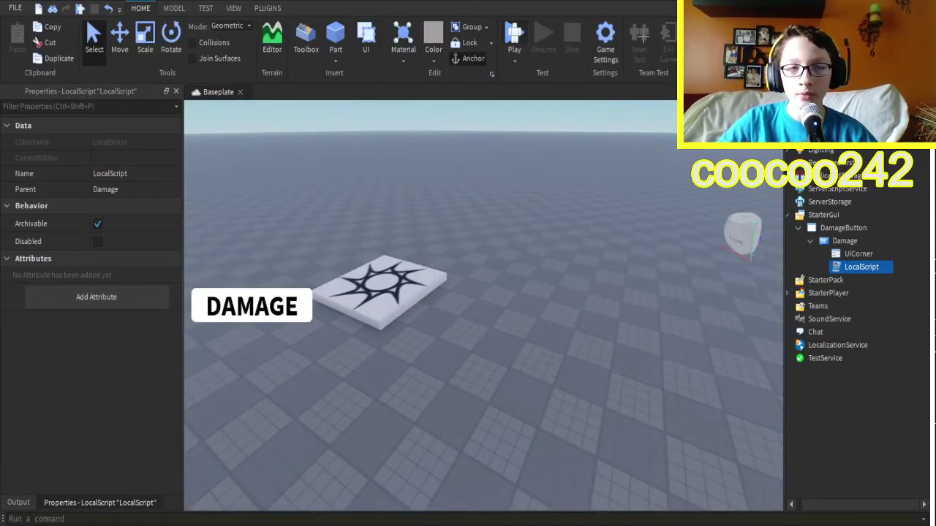
Playtest, kill the character with one DAMAGE press, and watch it respawn on the pad.
key(F5)
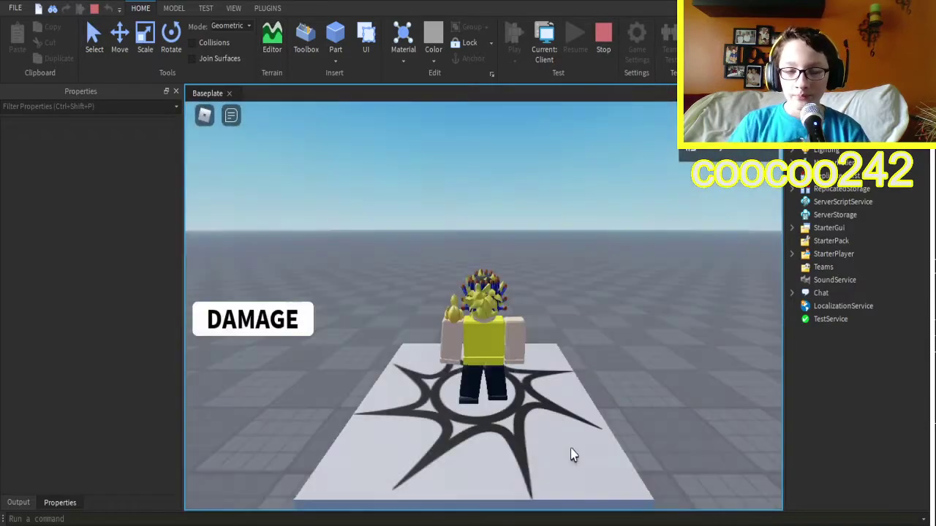
click(276, 321)
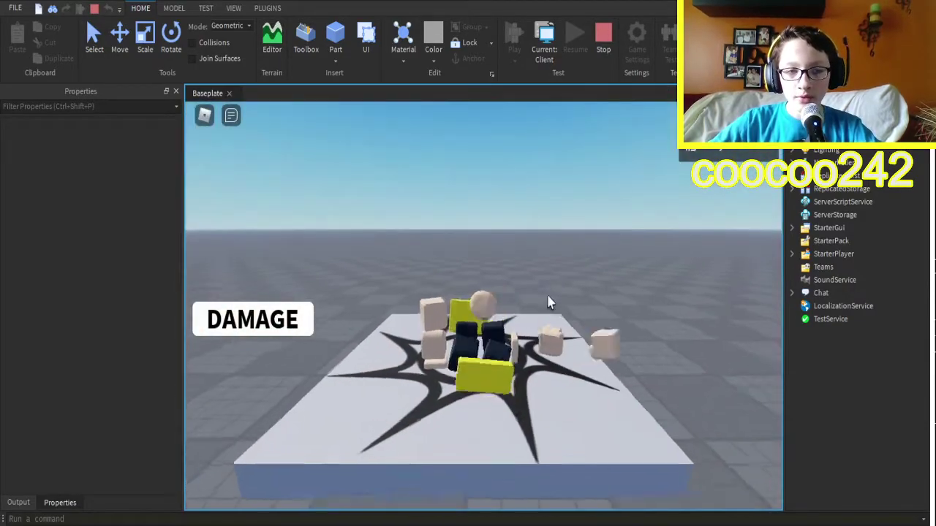
mouse_move(636, 255)
right_down()
mouse_move(625, 266)
mouse_move(552, 265)
right_up()
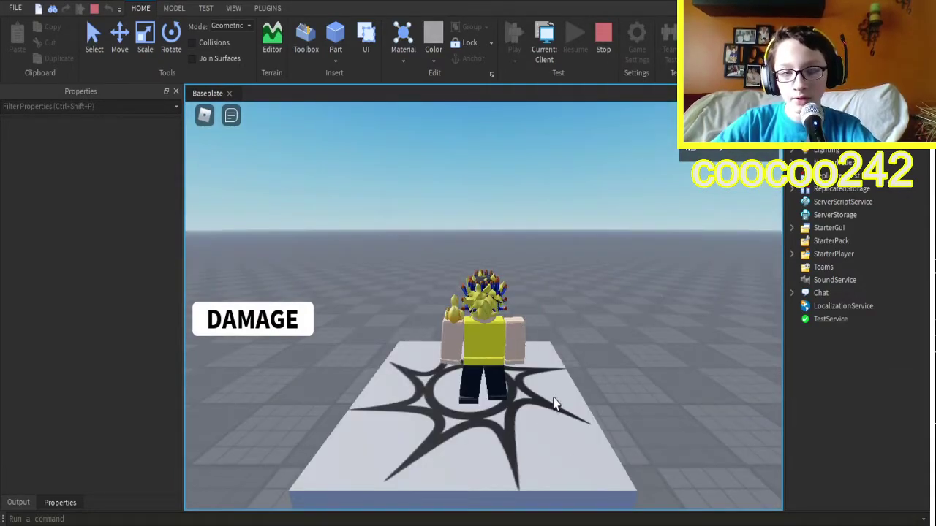
key(s)
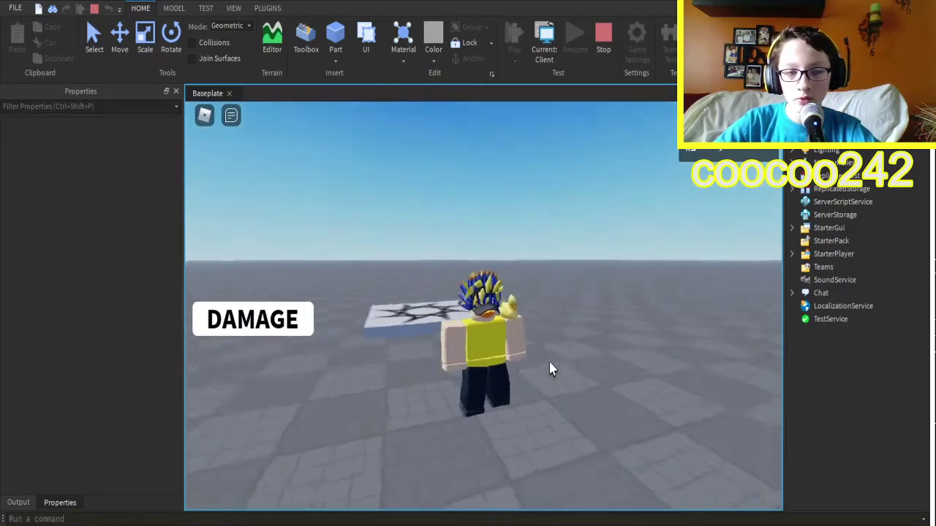
right_drag(549, 369, 585, 366)
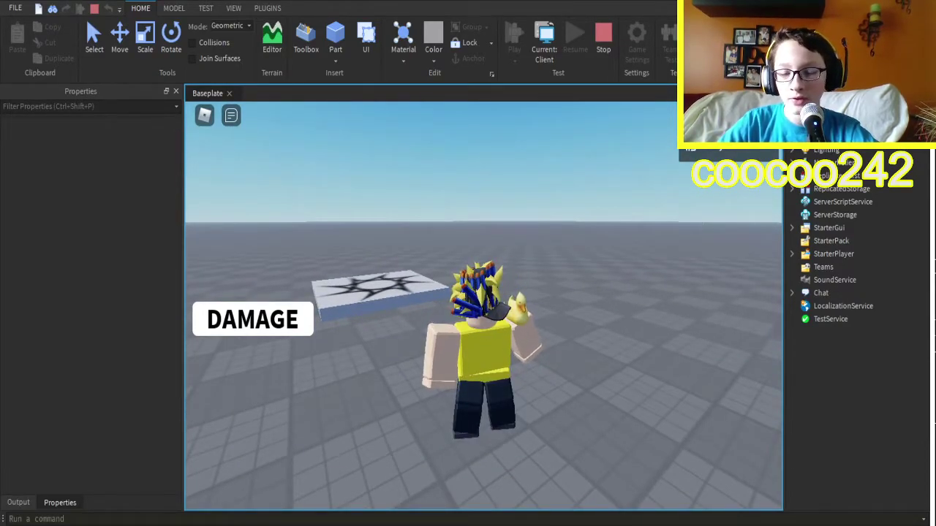
mouse_move(555, 395)
right_down()
mouse_move(566, 437)
mouse_move(548, 437)
right_up()
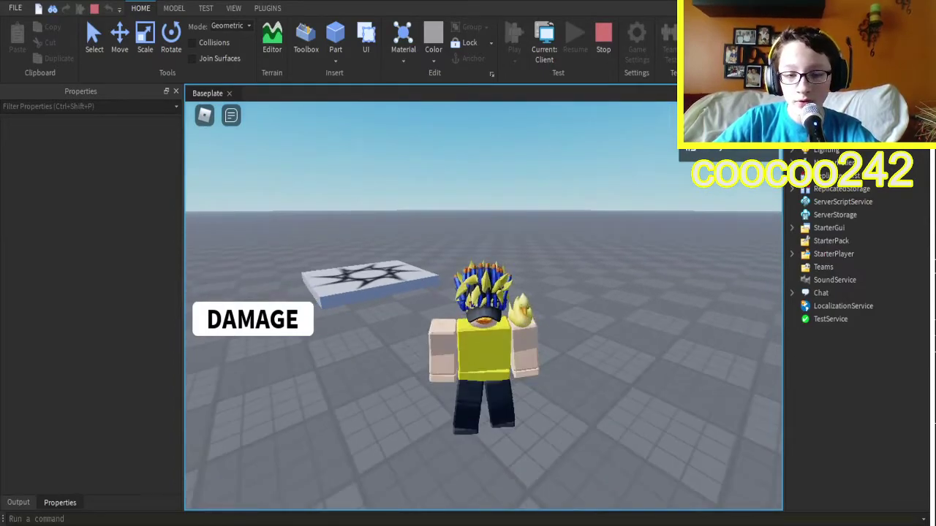